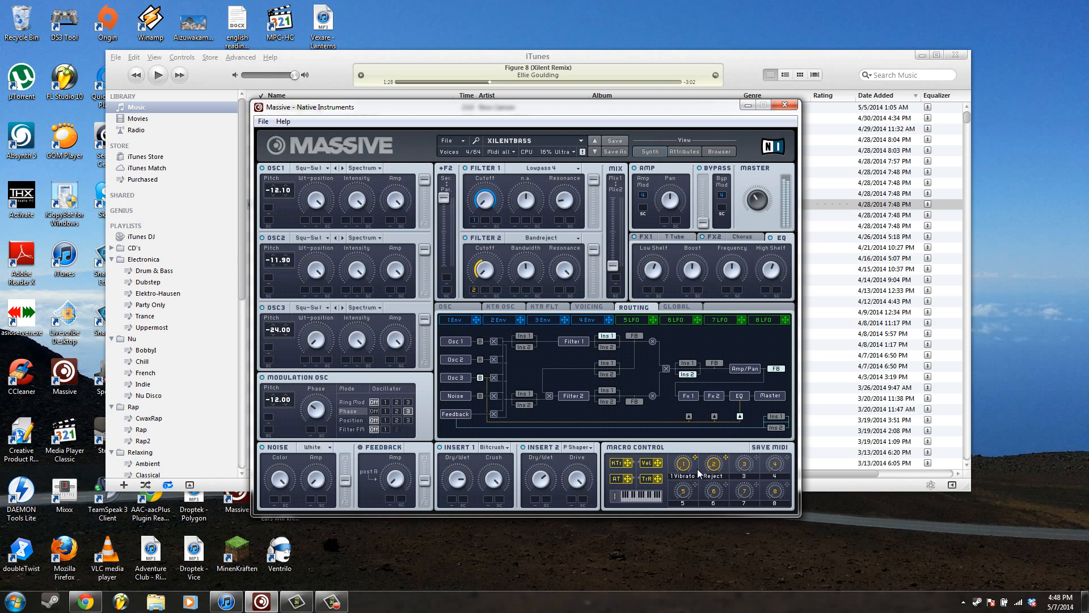
- Switch to iTunes, play a short passage of Figure 8 (Xilent Remix) as reference, and return to Massive
{"action": "left_click", "coordinate": [332, 75]}
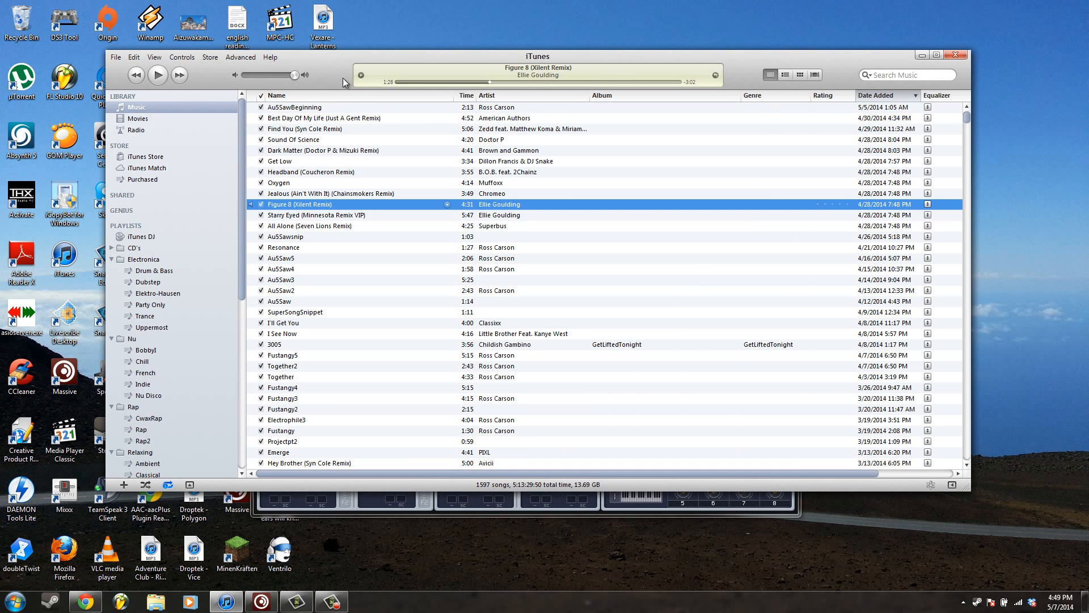
{"action": "left_click", "coordinate": [161, 77]}
{"action": "left_click", "coordinate": [158, 75]}
{"action": "key", "text": "alt+Tab"}
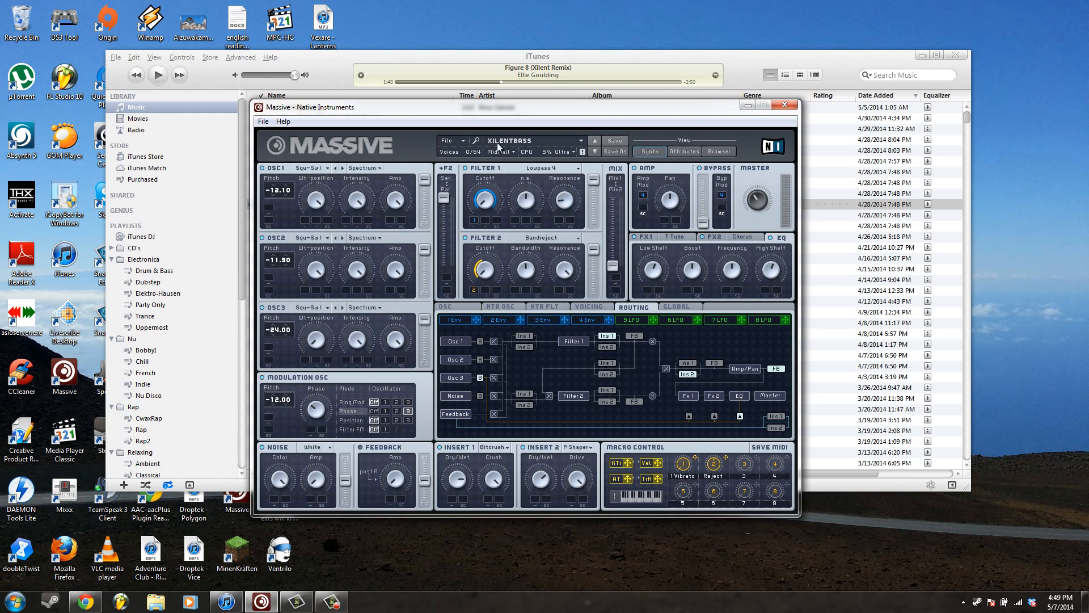
- Create a new blank sound in Massive and reposition its window slightly
{"action": "left_click_drag", "start_coordinate": [494, 111], "coordinate": [513, 103]}
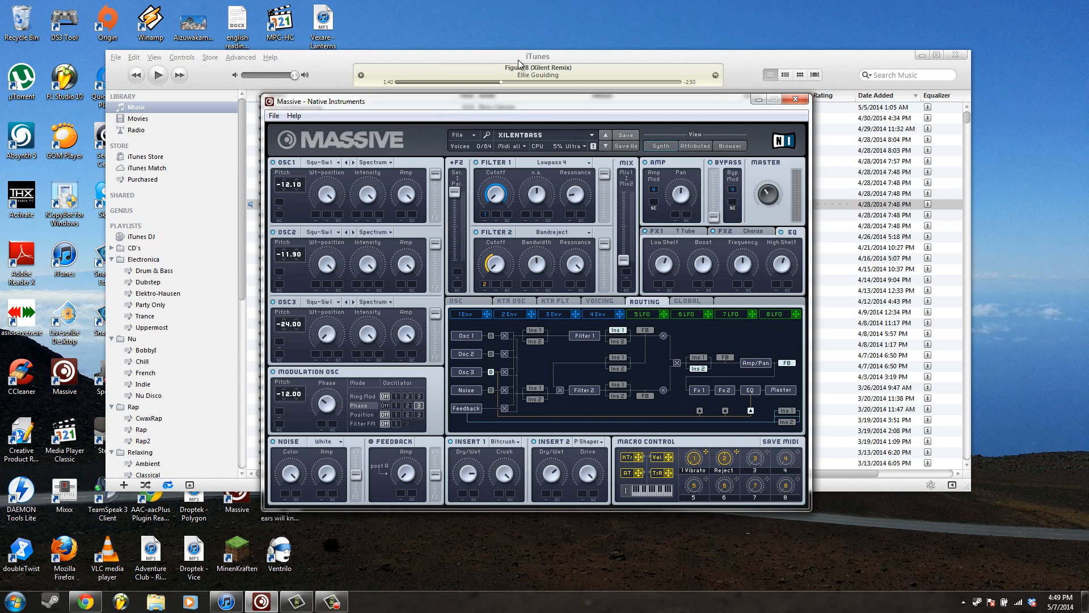
{"action": "left_click", "coordinate": [459, 135]}
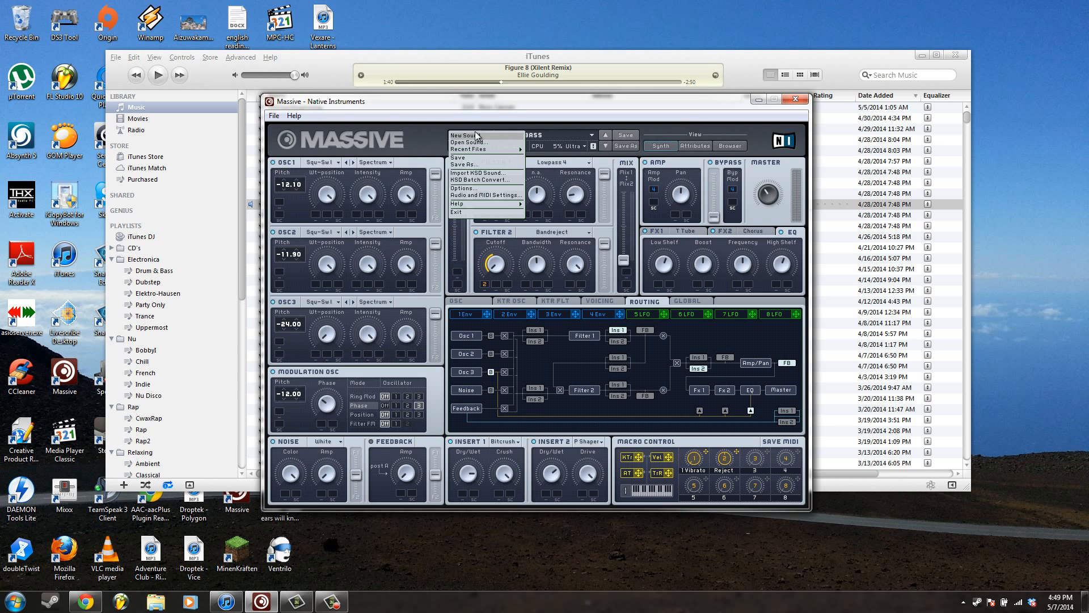
{"action": "left_click", "coordinate": [477, 136]}
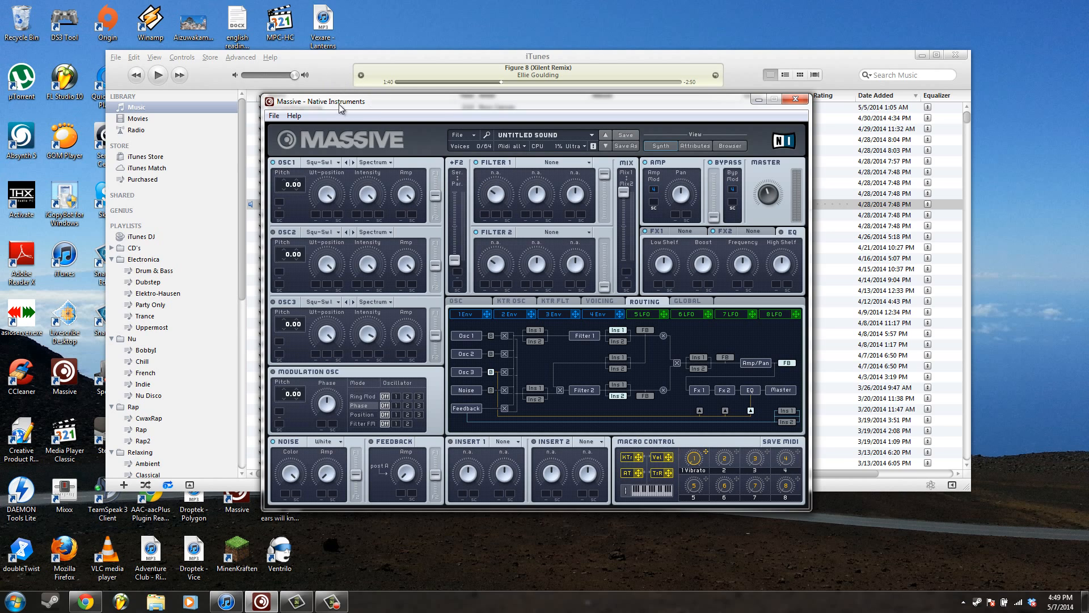
{"action": "mouse_move", "coordinate": [443, 105]}
{"action": "left_mouse_down"}
{"action": "mouse_move", "coordinate": [431, 108]}
{"action": "mouse_move", "coordinate": [434, 98]}
{"action": "left_mouse_up"}
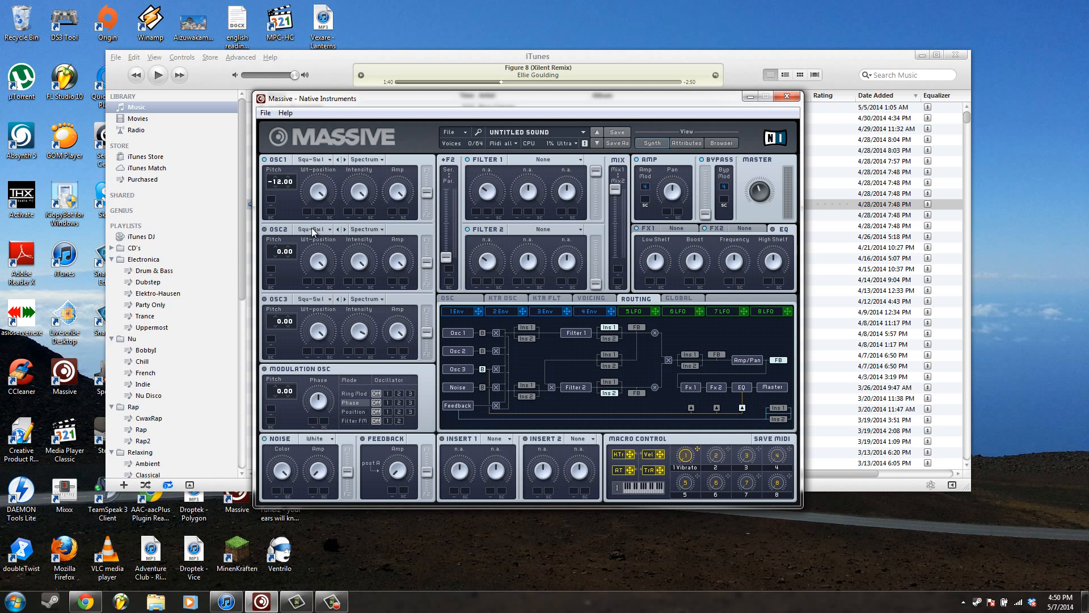
- Enable oscillator 2, lower oscillator 3's wavetable position, and tune oscillators 1, 2 and 3 to -11.90, -12.10 and -24.00
{"action": "left_click", "coordinate": [280, 230]}
{"action": "left_click_drag", "start_coordinate": [318, 321], "coordinate": [318, 401]}
{"action": "left_click_drag", "start_coordinate": [277, 320], "coordinate": [277, 348]}
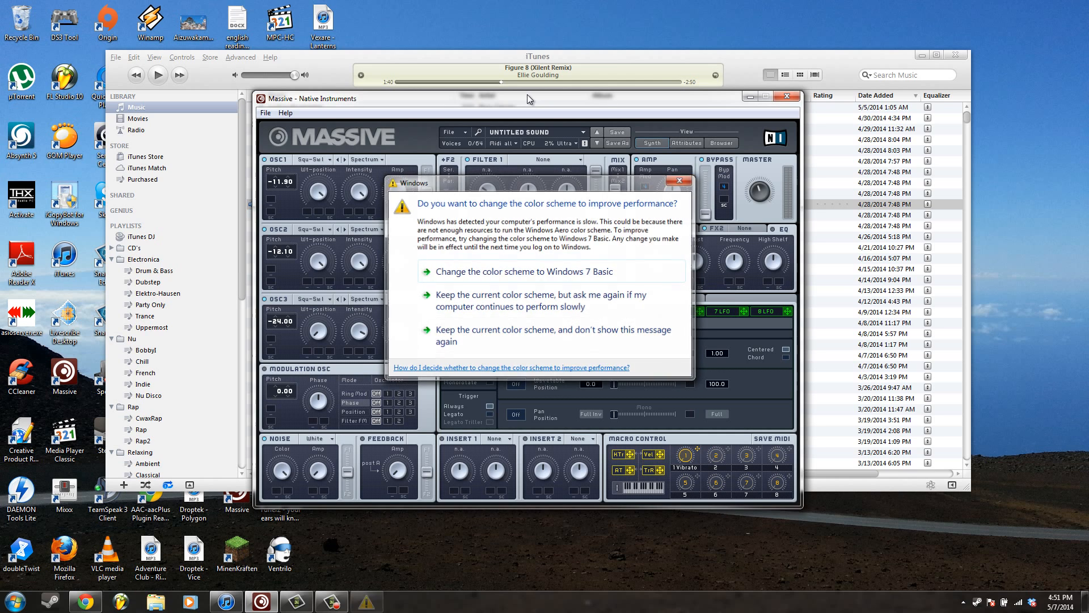
- Dismiss the Windows colour scheme prompt and raise the unison Pan Position spread to about the end of its range
{"action": "key", "text": "Escape"}
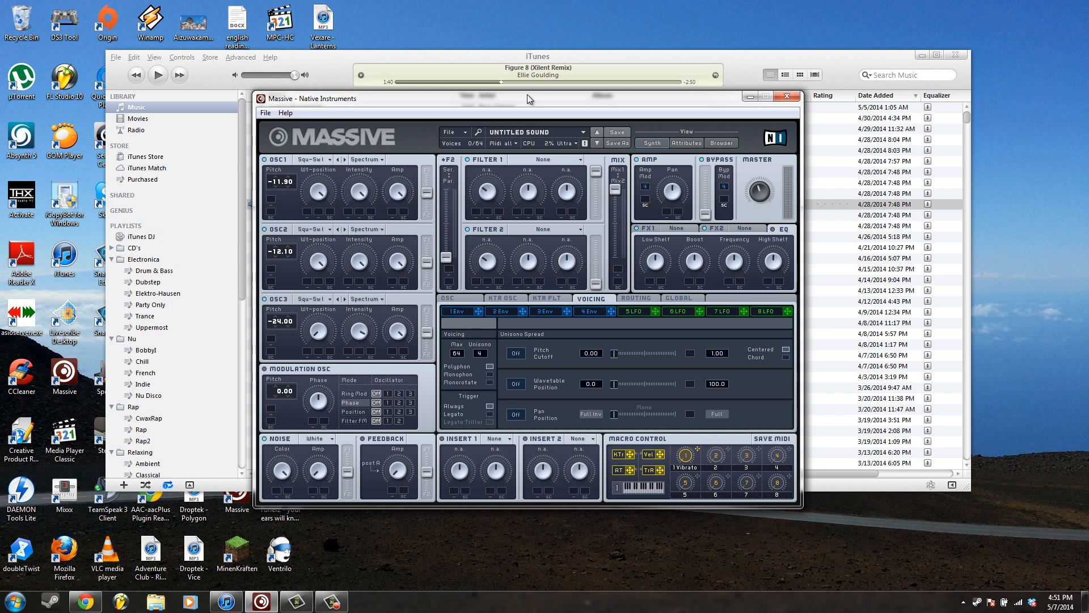
{"action": "left_click_drag", "start_coordinate": [615, 415], "coordinate": [675, 415]}
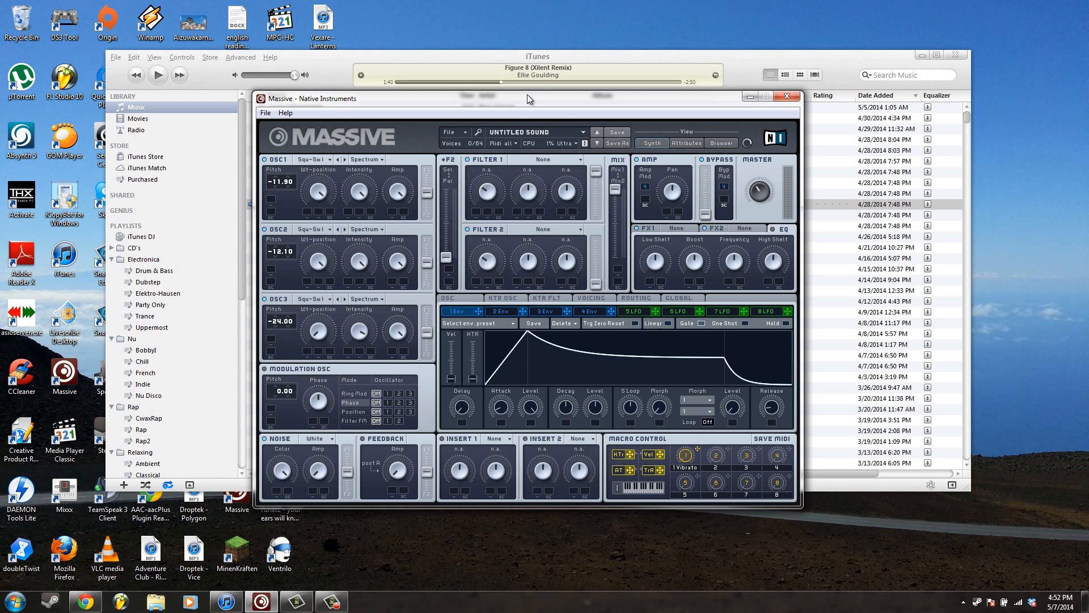
- Set Filter 1 to Lowpass 4, modulate its cutoff with envelope 1, and lower its cutoff and resonance
{"action": "left_click_drag", "start_coordinate": [478, 311], "coordinate": [477, 211]}
{"action": "left_click", "coordinate": [536, 160]}
{"action": "left_click", "coordinate": [530, 174]}
{"action": "left_click_drag", "start_coordinate": [487, 191], "coordinate": [488, 204]}
{"action": "left_click_drag", "start_coordinate": [477, 212], "coordinate": [477, 188]}
{"action": "left_click_drag", "start_coordinate": [566, 192], "coordinate": [566, 204]}
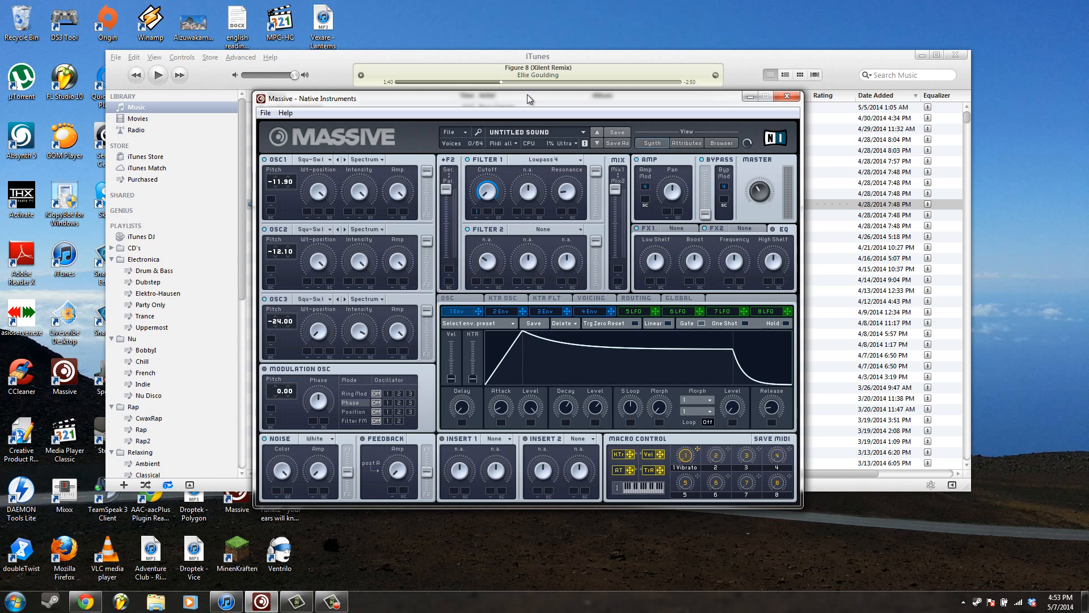
- Set Filter 2 to Bandreject after trying Lowpass 4, and move the filter mix fader towards Mix2
{"action": "left_click", "coordinate": [536, 229]}
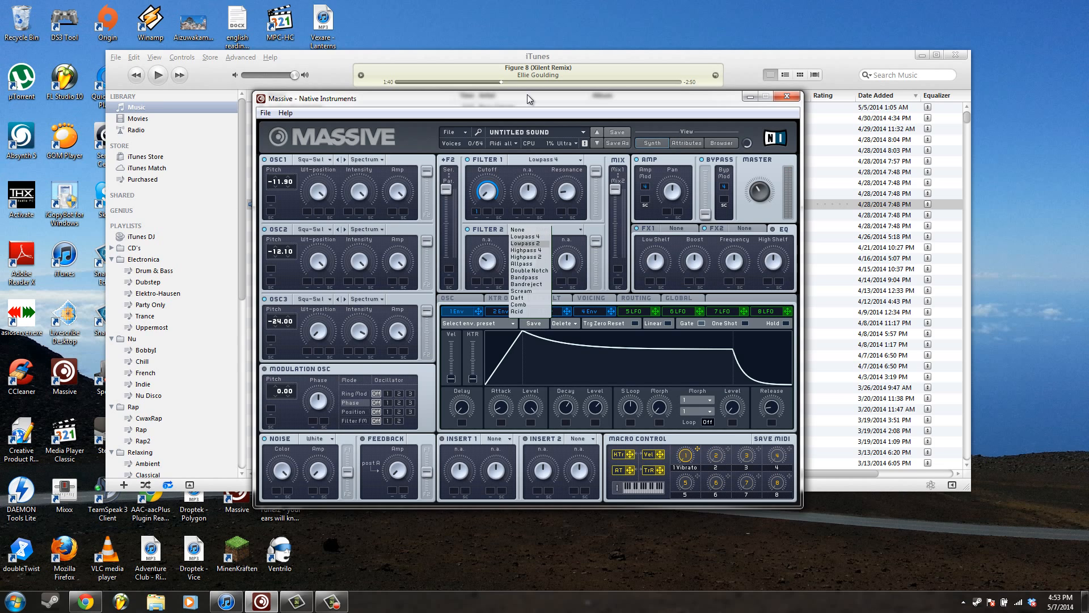
{"action": "left_click", "coordinate": [525, 236]}
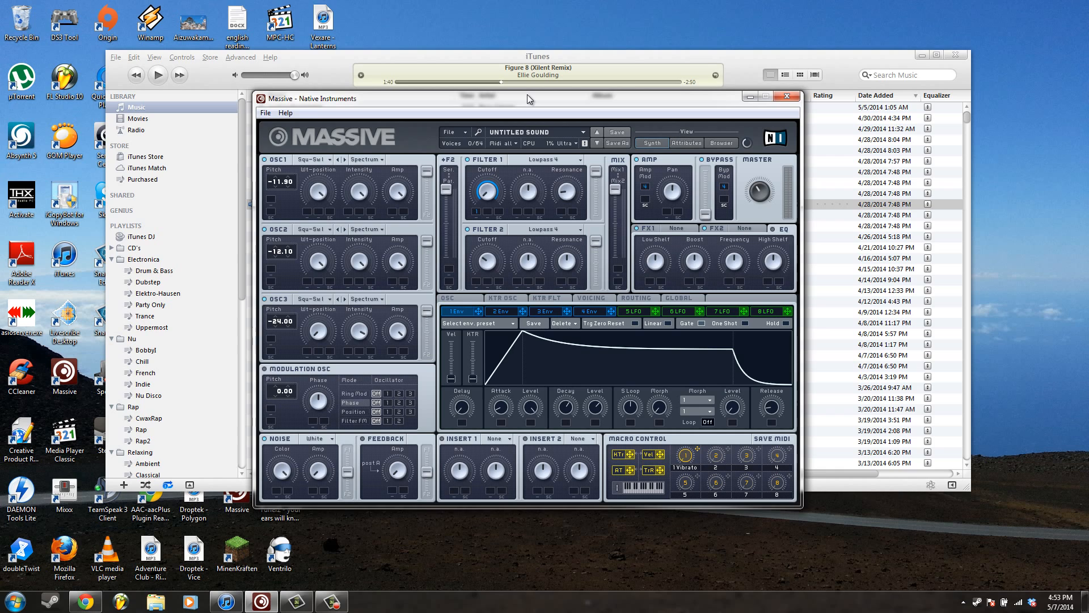
{"action": "left_click_drag", "start_coordinate": [615, 189], "coordinate": [615, 258]}
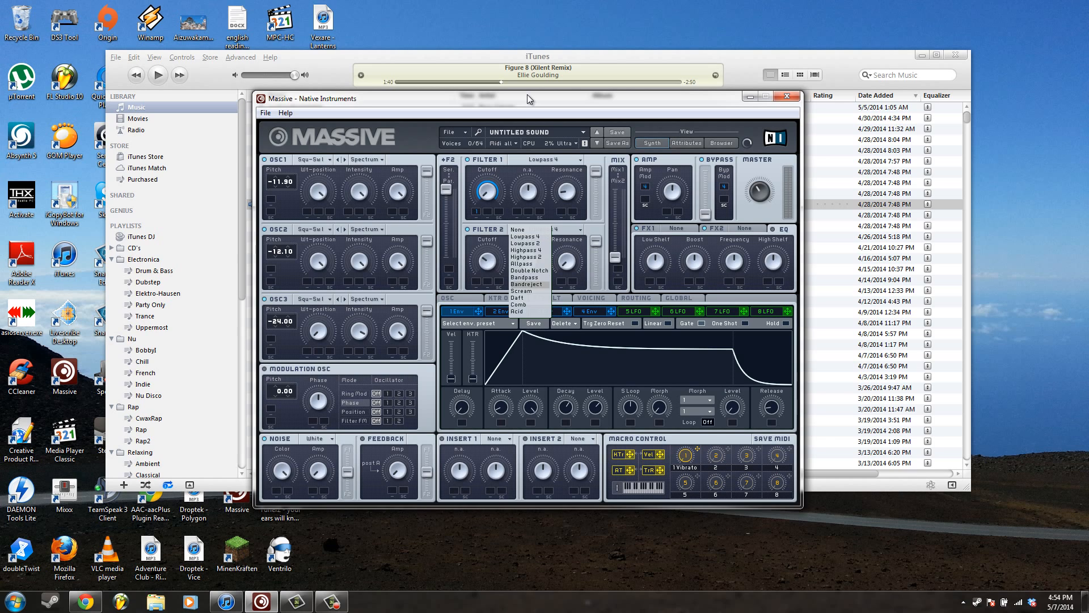
{"action": "left_click", "coordinate": [526, 285]}
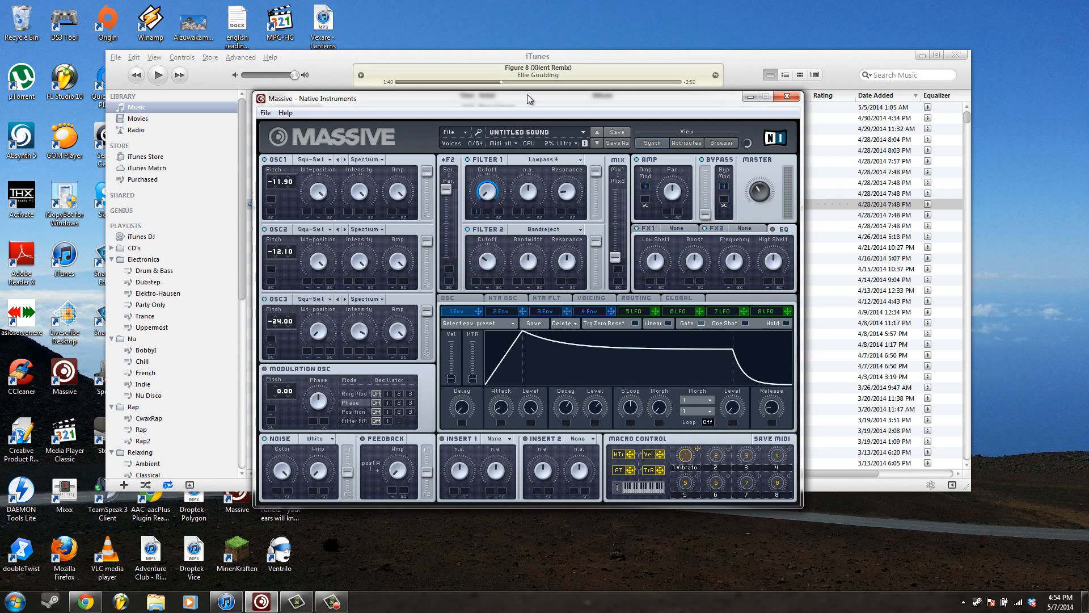
- Lower Filter 2's cutoff, raise its resonance, and assign macro 2 to modulate the cutoff
{"action": "left_click_drag", "start_coordinate": [488, 262], "coordinate": [487, 282]}
{"action": "left_click_drag", "start_coordinate": [567, 261], "coordinate": [567, 225]}
{"action": "left_click_drag", "start_coordinate": [729, 449], "coordinate": [476, 281]}
{"action": "left_click_drag", "start_coordinate": [476, 282], "coordinate": [477, 272]}
- Load Tele Tube in FX1 and Chorus in FX2, and reduce the chorus Rate and Dry/Wet
{"action": "left_click", "coordinate": [677, 228]}
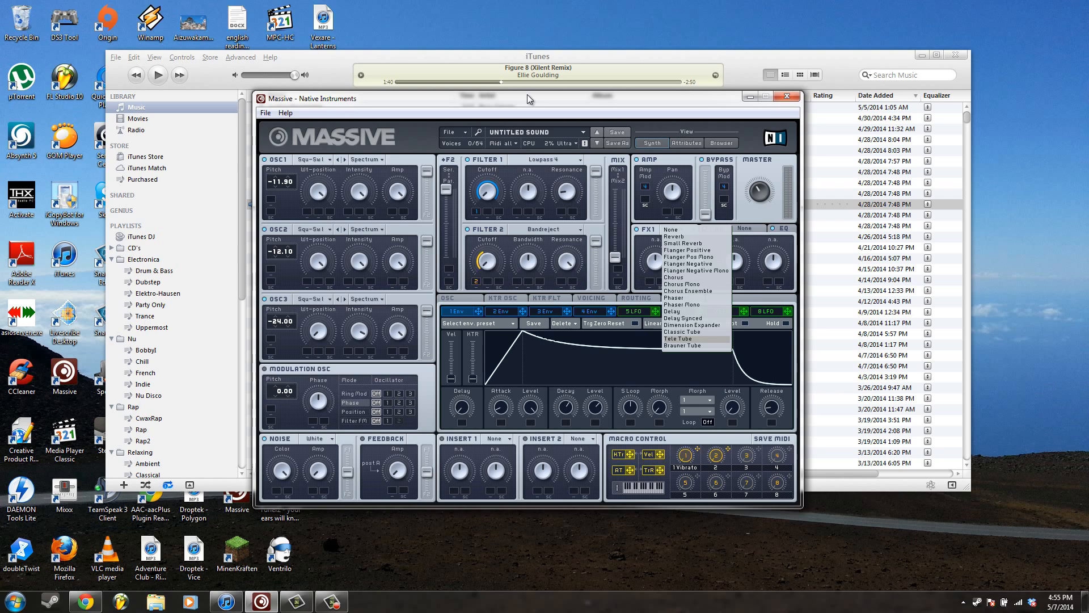
{"action": "left_click", "coordinate": [678, 338]}
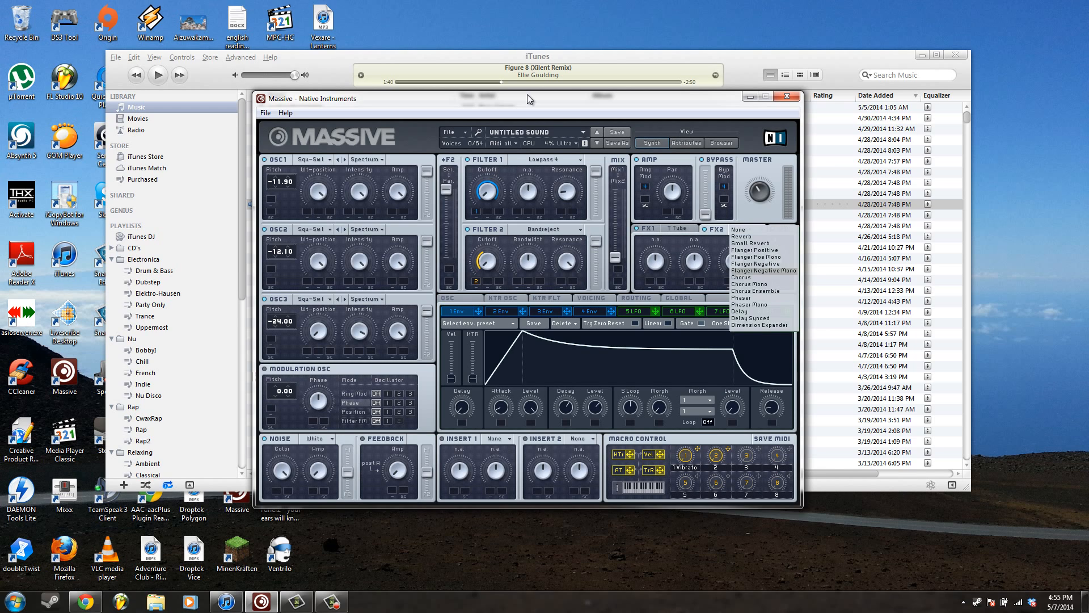
{"action": "key", "text": "Return"}
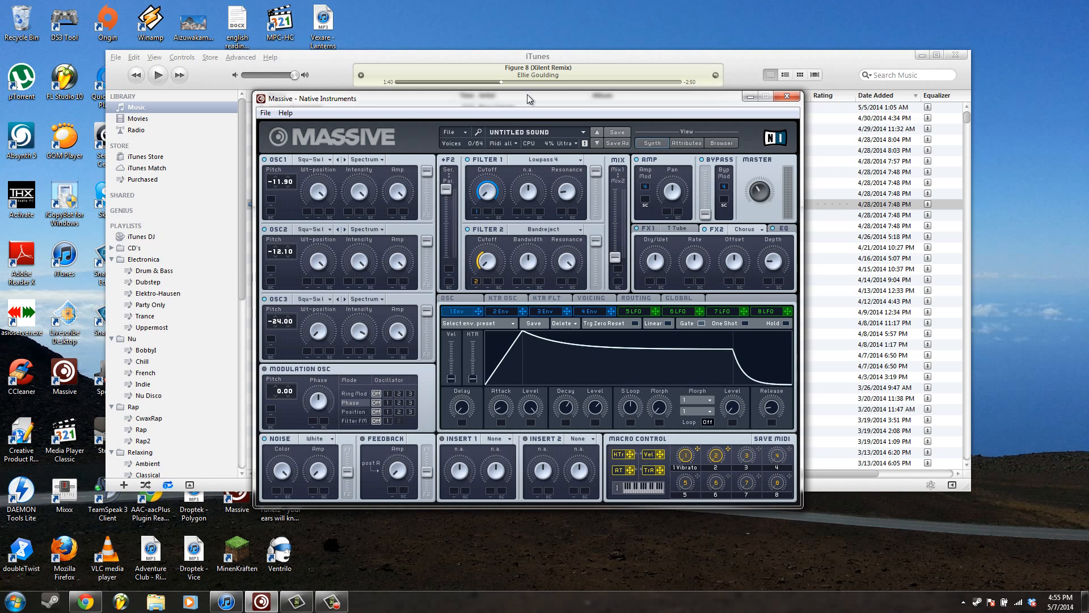
{"action": "left_click_drag", "start_coordinate": [695, 261], "coordinate": [694, 284]}
{"action": "left_click_drag", "start_coordinate": [655, 261], "coordinate": [655, 276]}
- Check the voicing settings and bring up the controls of the Tele Tube effect in FX1
{"action": "left_click", "coordinate": [591, 298]}
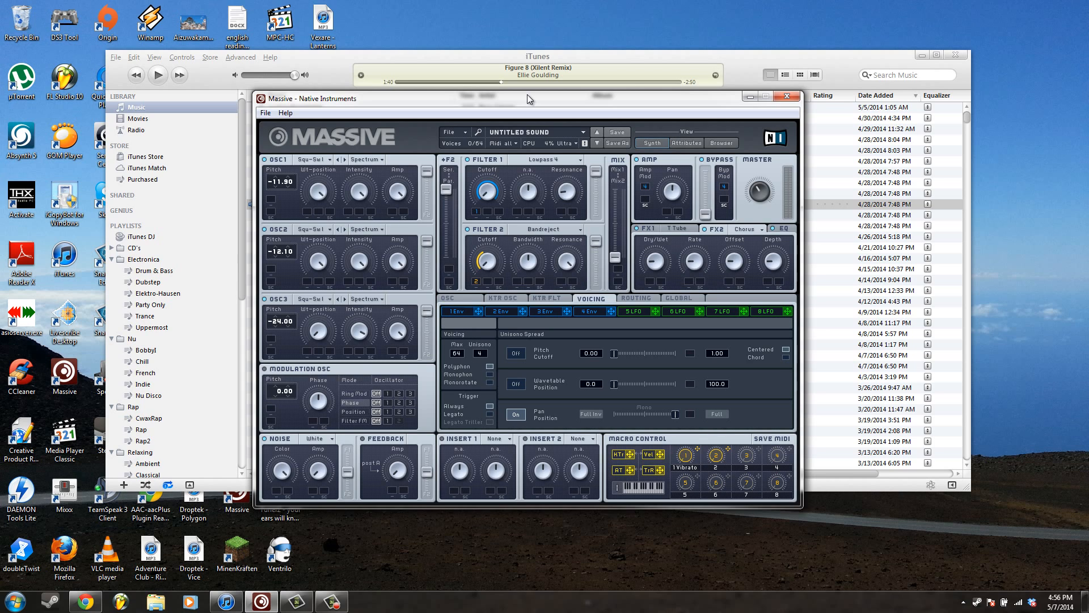
{"action": "left_click", "coordinate": [648, 229]}
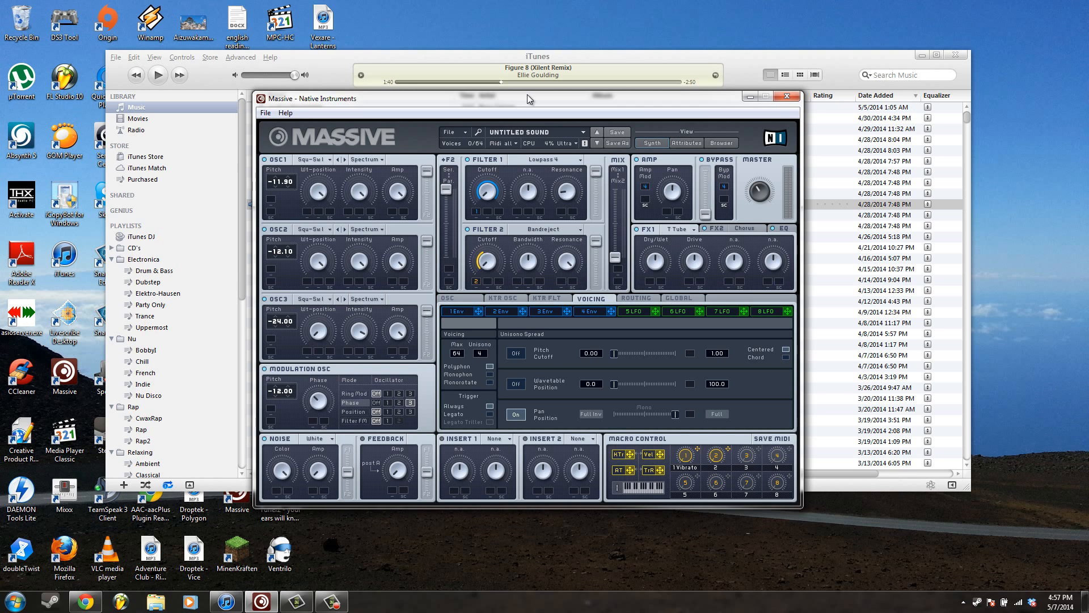
- Load the Bitcrusher in Insert 1 and raise its Crush amount
{"action": "left_click", "coordinate": [499, 438]}
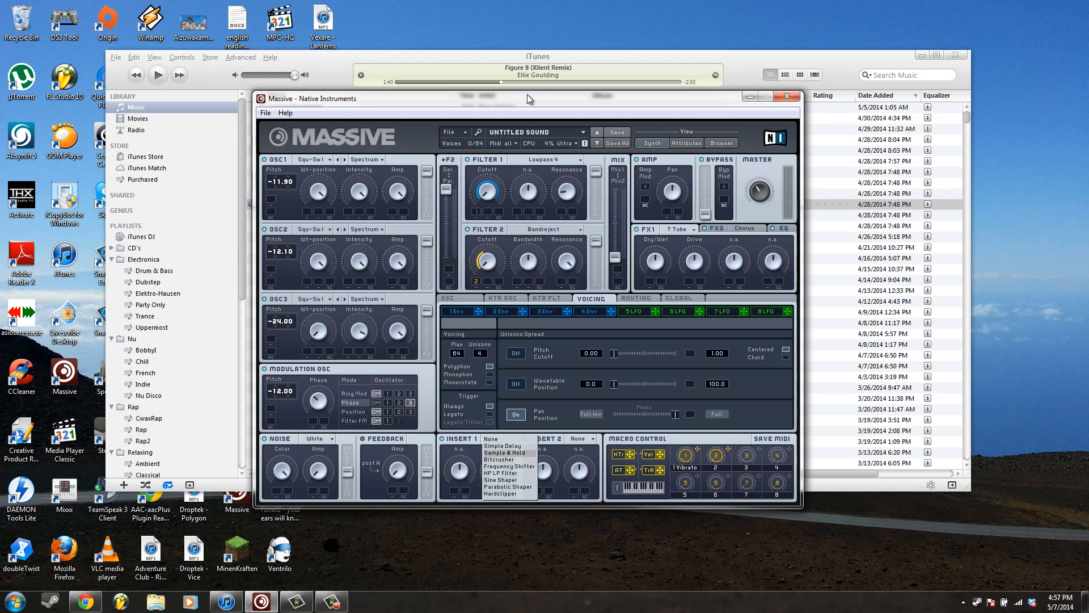
{"action": "left_click", "coordinate": [502, 461]}
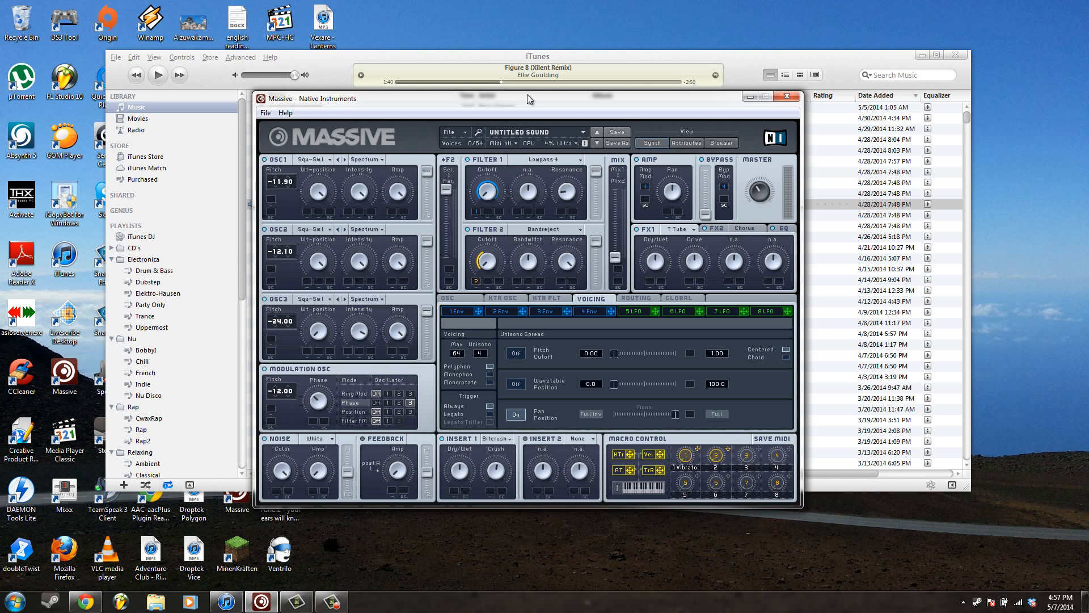
{"action": "left_click_drag", "start_coordinate": [495, 471], "coordinate": [496, 426]}
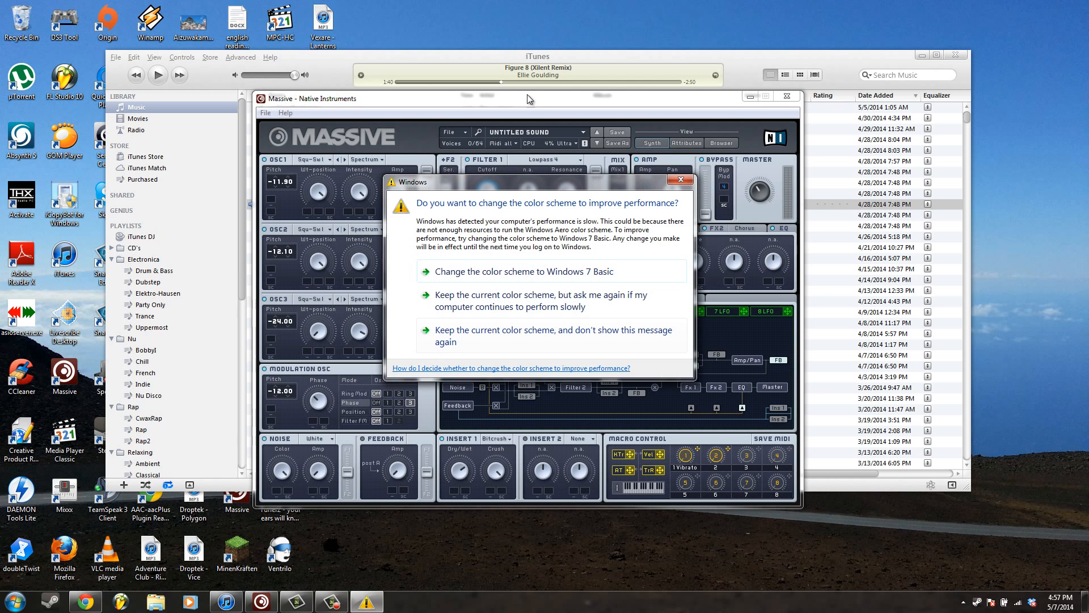
- Dismiss the Windows colour scheme prompt and load the Parabolic Shaper in Insert 2
{"action": "key", "text": "Escape"}
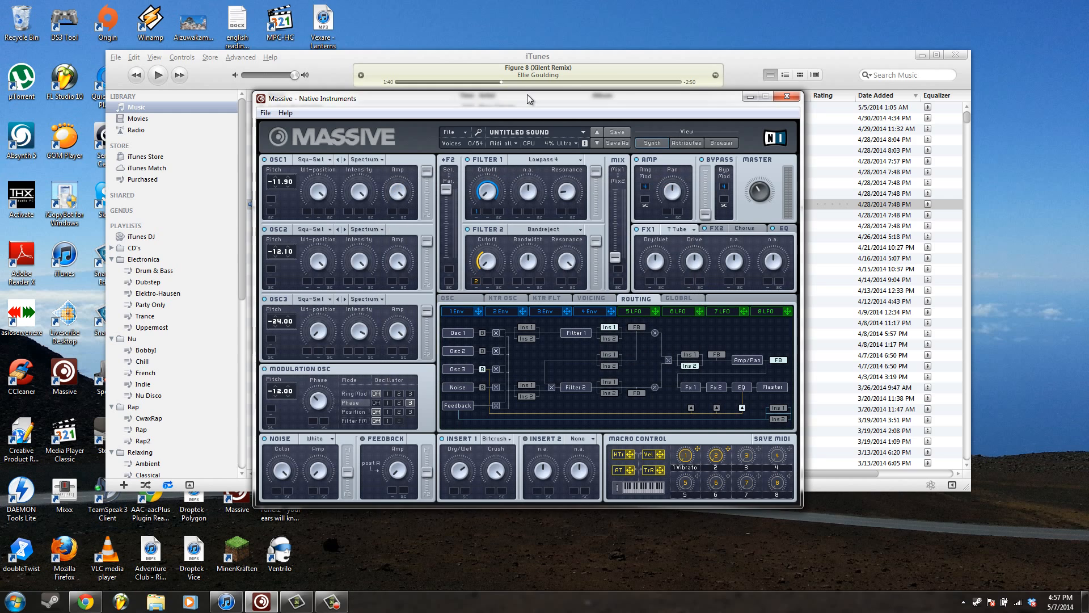
{"action": "left_click", "coordinate": [582, 439]}
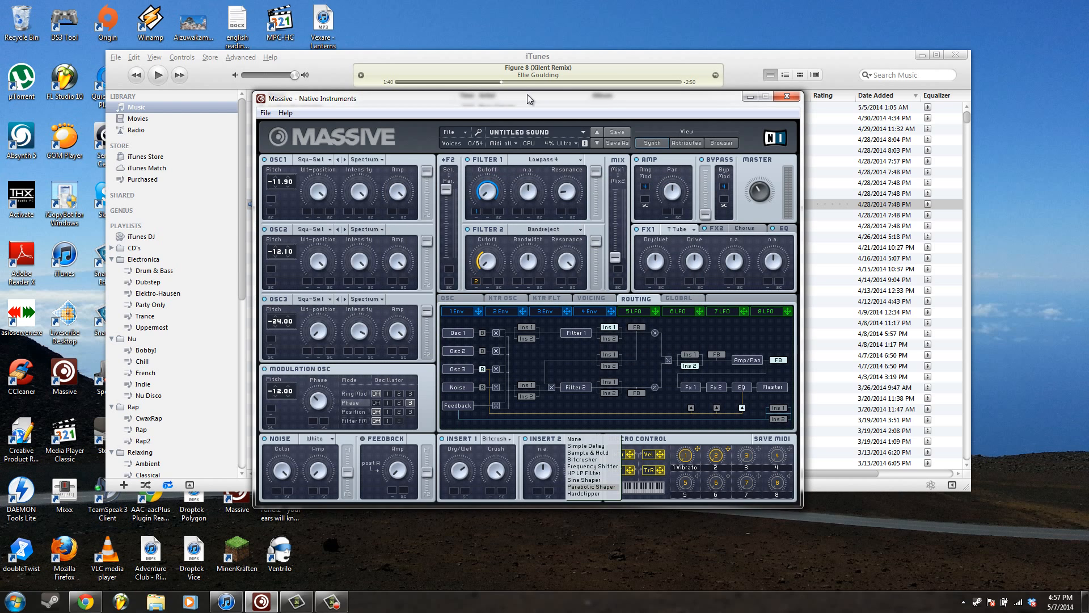
{"action": "left_click", "coordinate": [591, 487]}
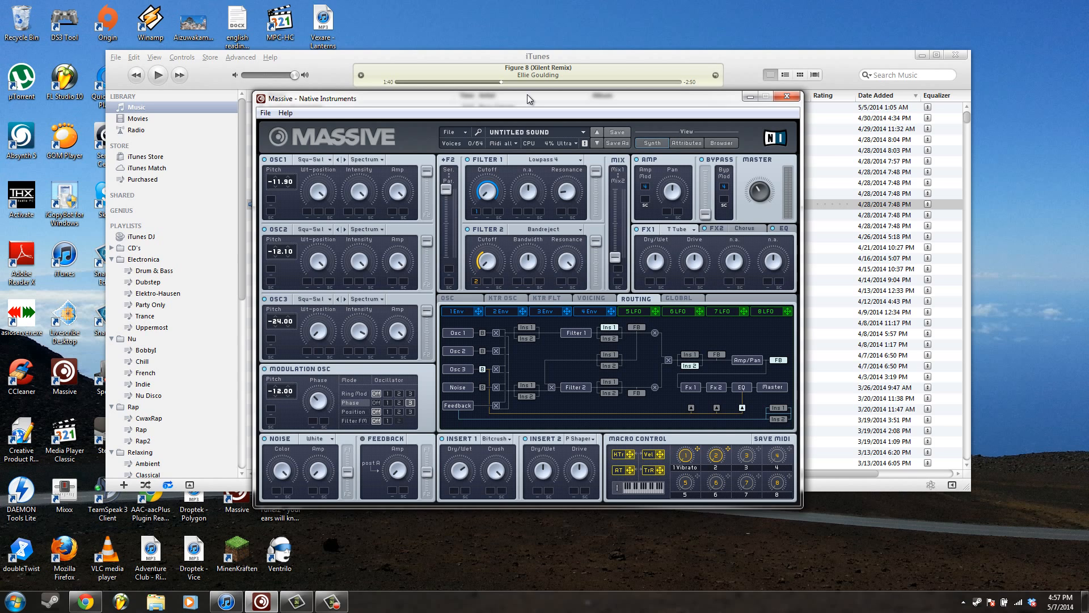